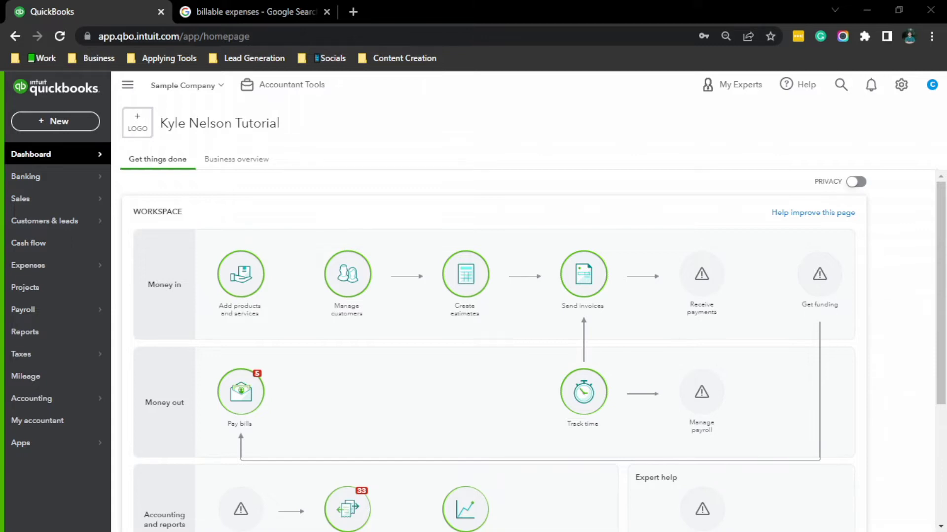
Step: Open the bills and expenses settings within the company's account settings
{"action": "left_click", "coordinate": [898, 93]}
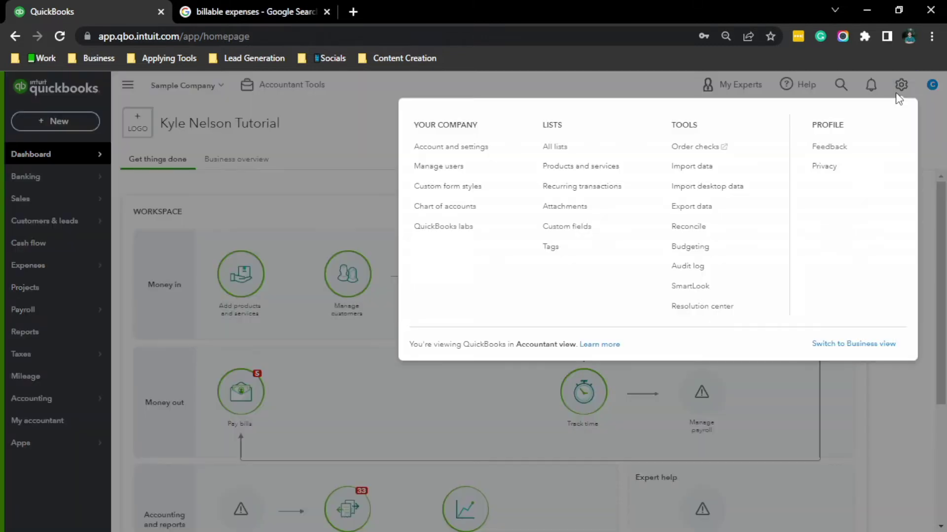
{"action": "left_click", "coordinate": [450, 156]}
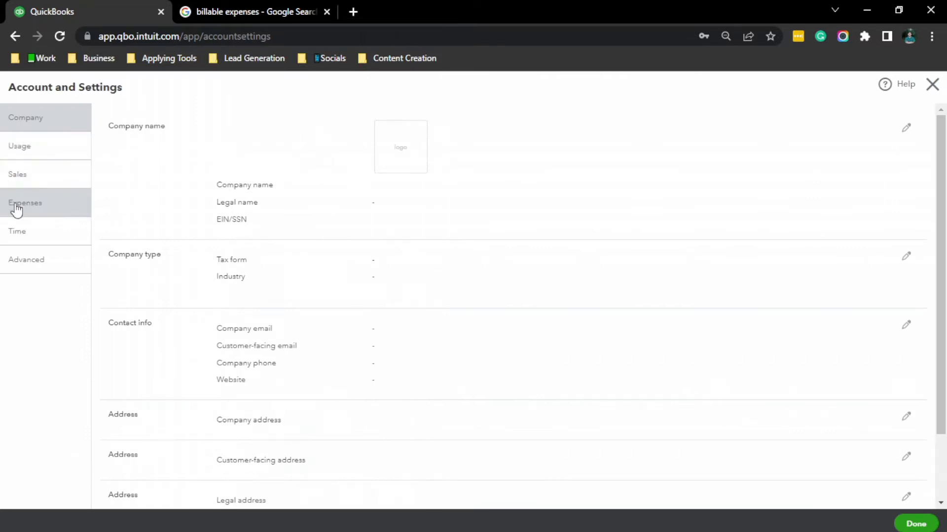
{"action": "left_click", "coordinate": [16, 209]}
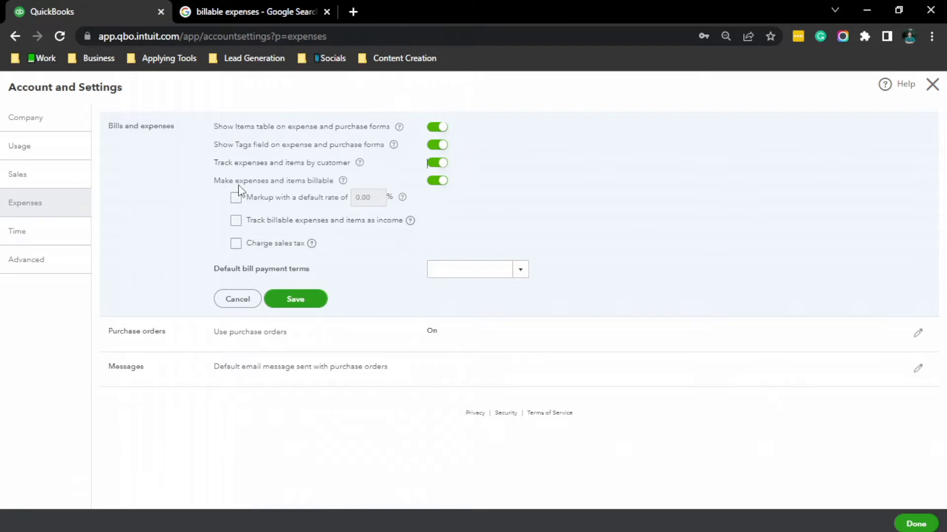
Step: Try switching the billable setting and its markup, income-tracking and sales-tax options, returning each to its original state
{"action": "left_click", "coordinate": [437, 181]}
{"action": "left_click", "coordinate": [437, 181]}
{"action": "left_click", "coordinate": [236, 198]}
{"action": "left_click", "coordinate": [236, 199]}
{"action": "left_click", "coordinate": [236, 221]}
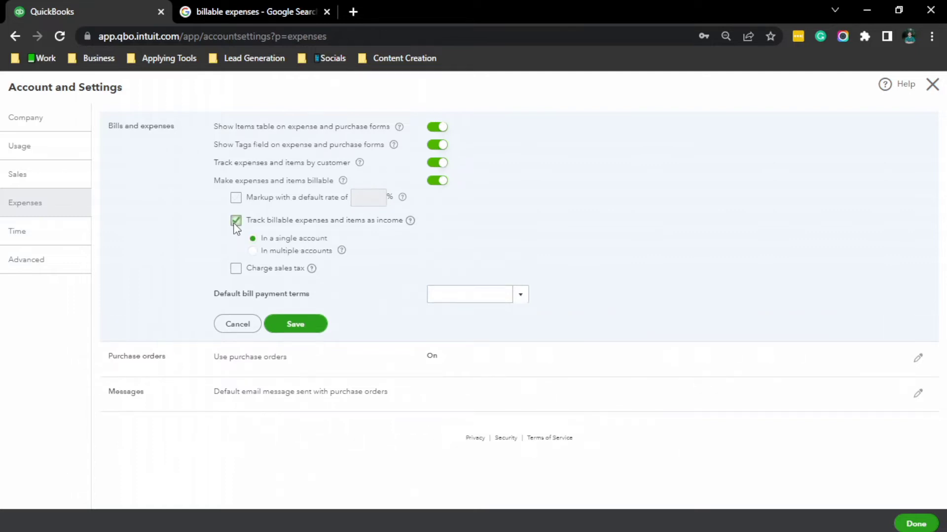
{"action": "left_click", "coordinate": [237, 222]}
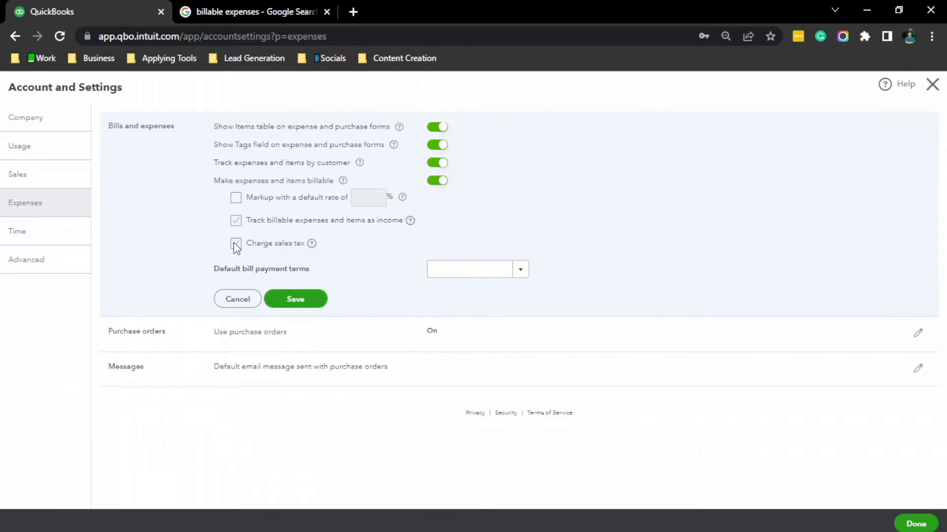
{"action": "left_click", "coordinate": [235, 244]}
{"action": "left_click", "coordinate": [238, 247]}
Step: Save the bills and expenses settings and close the account settings
{"action": "left_click", "coordinate": [312, 301]}
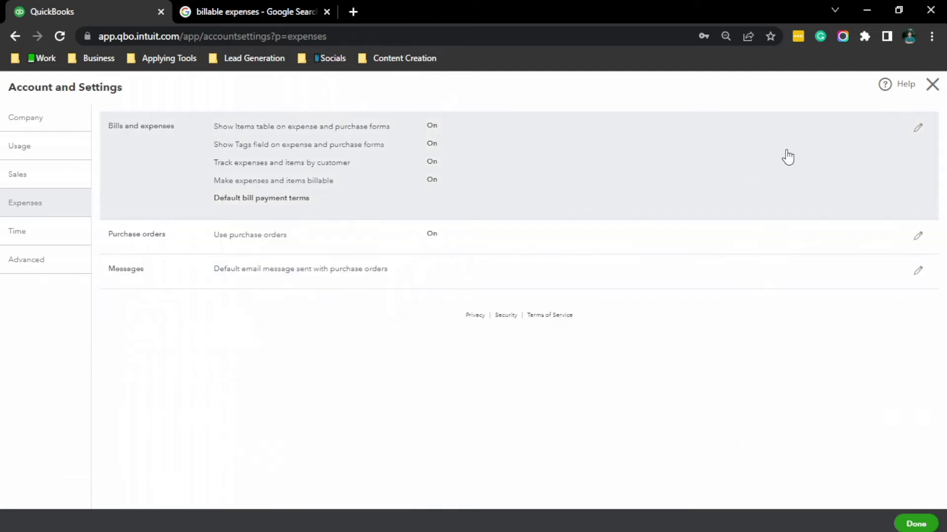
{"action": "left_click", "coordinate": [932, 91]}
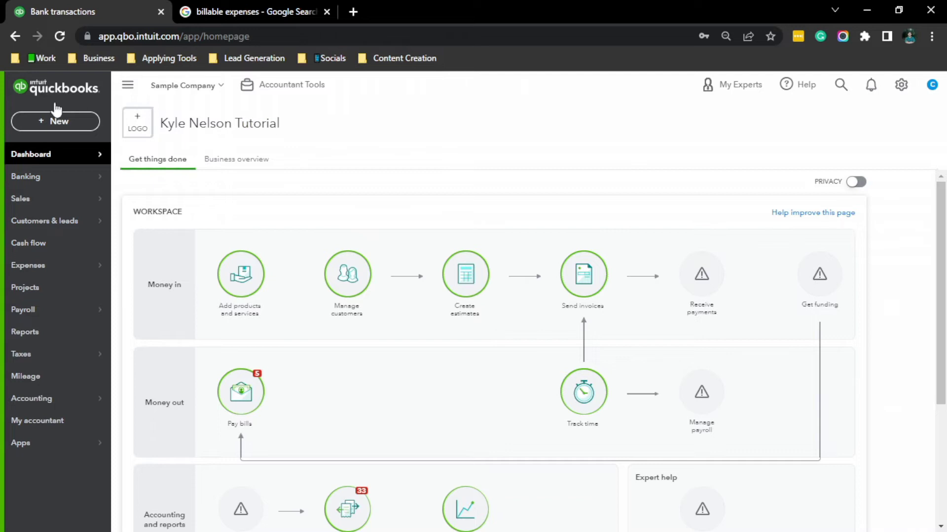
Step: Start a new expense and add Home Depot as its new payee
{"action": "left_click", "coordinate": [55, 121]}
{"action": "left_click", "coordinate": [173, 193]}
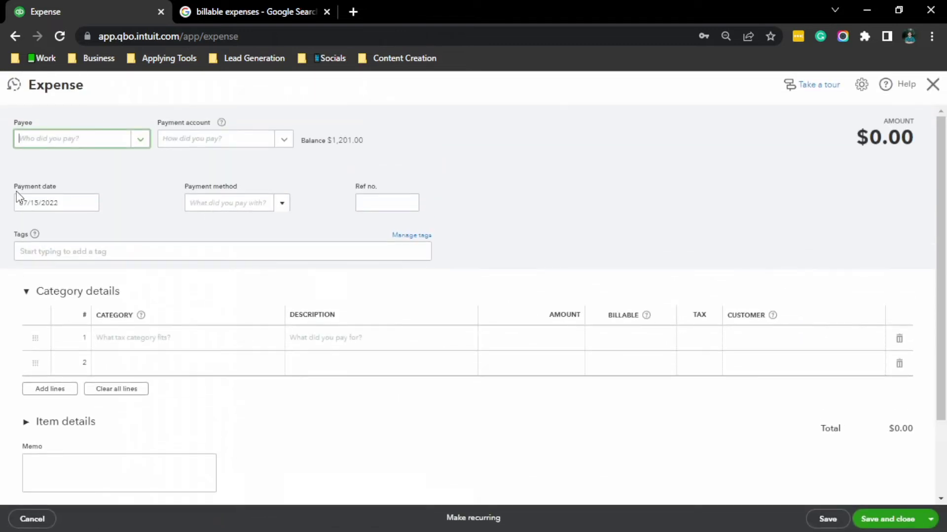
{"action": "left_click", "coordinate": [88, 140]}
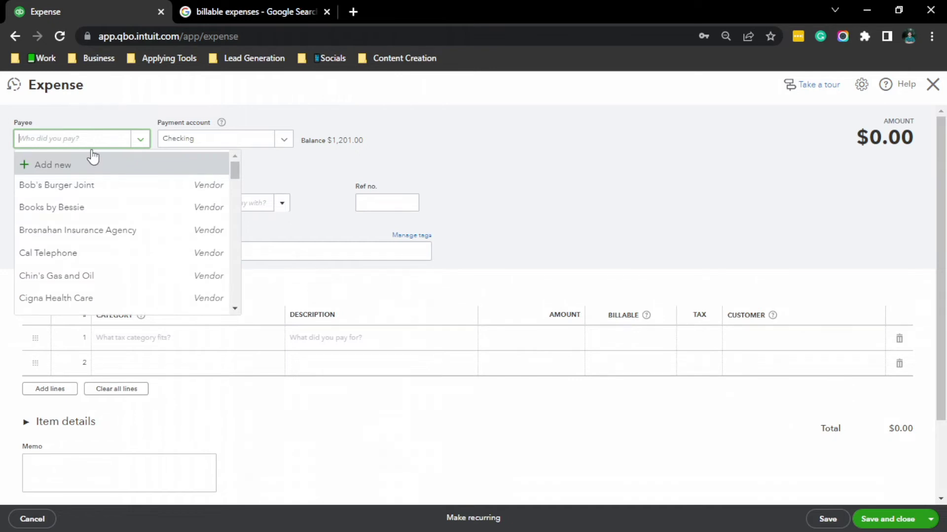
{"action": "type", "text": "Home d"}
{"action": "key", "text": "BackSpace"}
{"action": "type", "text": "Depots"}
{"action": "key", "text": "BackSpace"}
{"action": "left_click", "coordinate": [92, 165]}
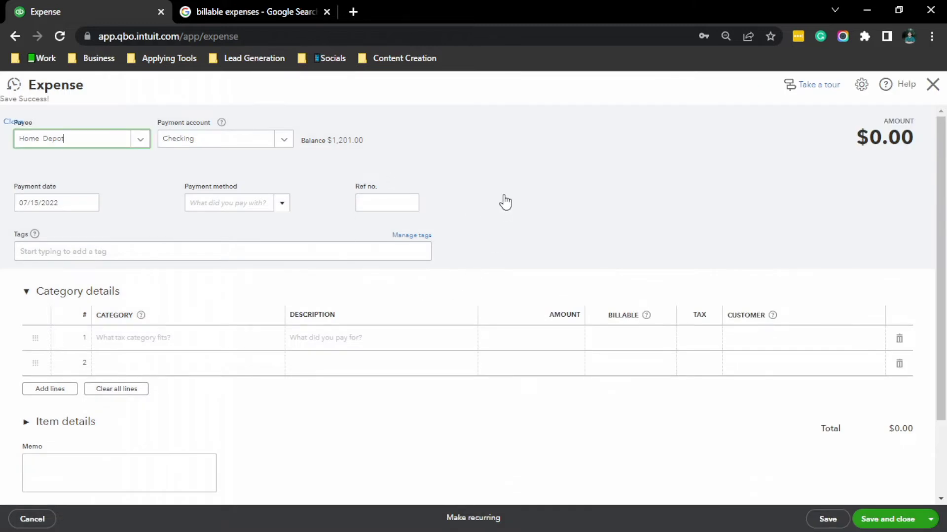
Step: Choose Checking as the expense's payment account and check the payment date without changing it
{"action": "left_click", "coordinate": [285, 144]}
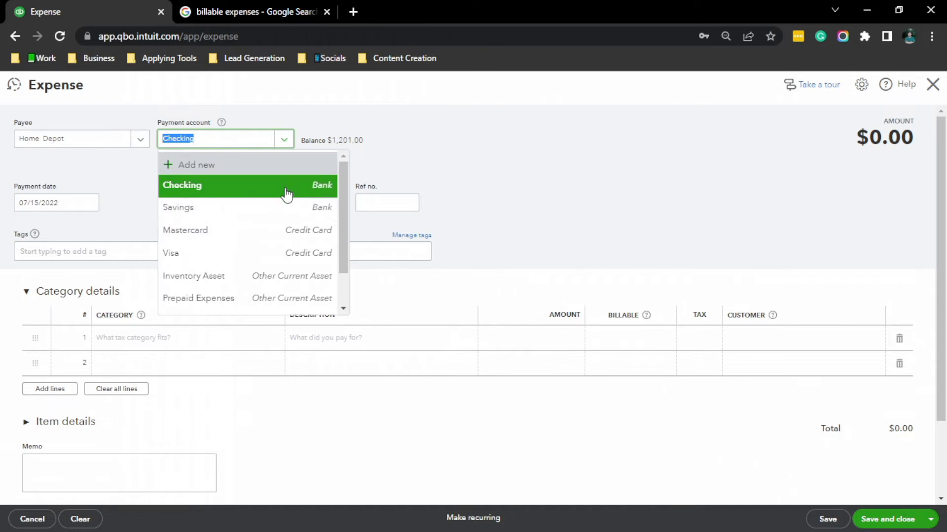
{"action": "left_click", "coordinate": [287, 193]}
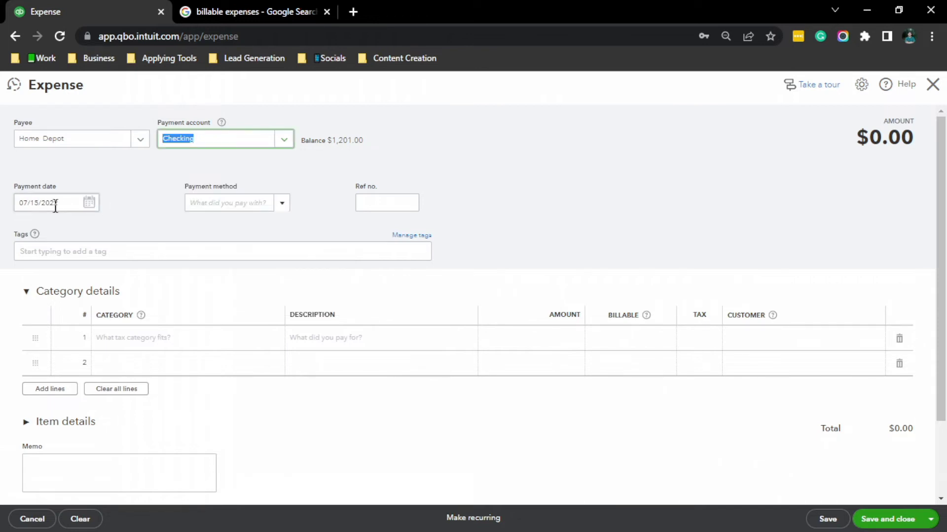
{"action": "left_click", "coordinate": [55, 207]}
{"action": "left_click", "coordinate": [152, 188]}
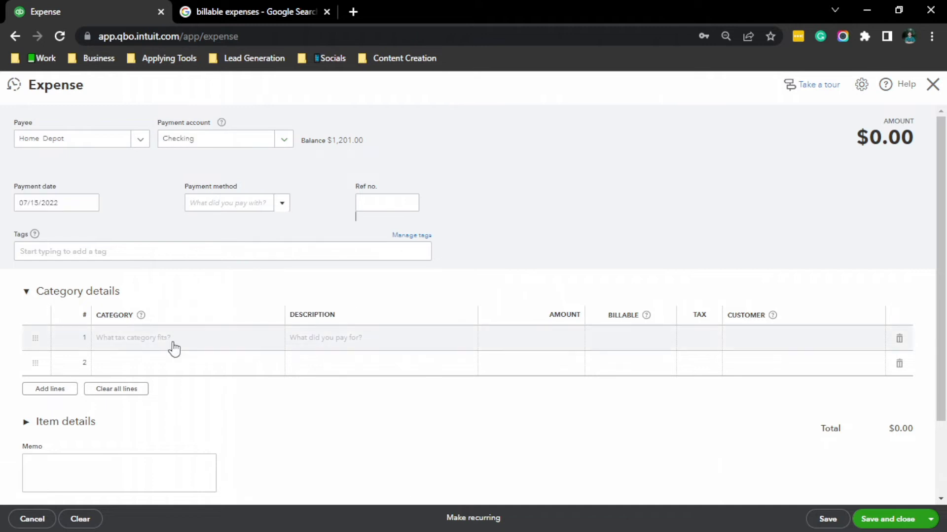
Step: Categorize the first expense line as Job Materials under Job Expenses with an amount of 500
{"action": "left_click", "coordinate": [170, 350]}
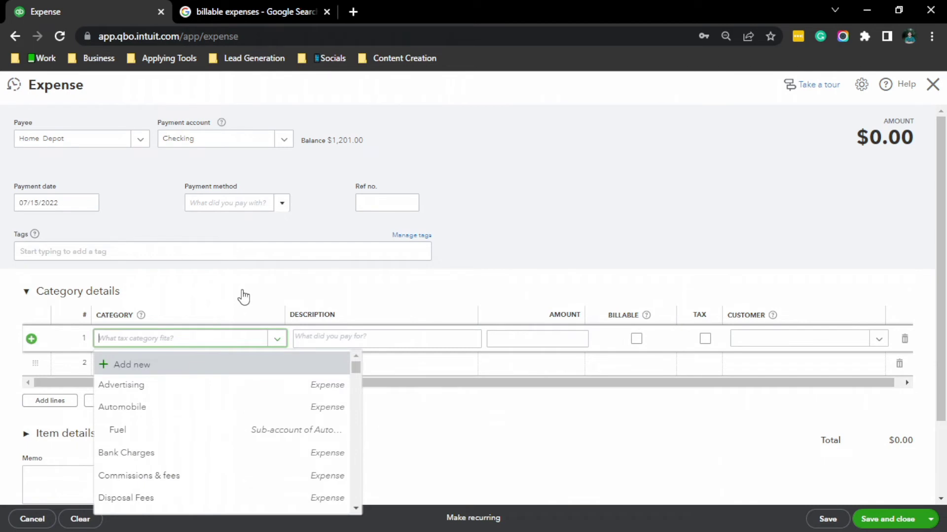
{"action": "type", "text": "Material"}
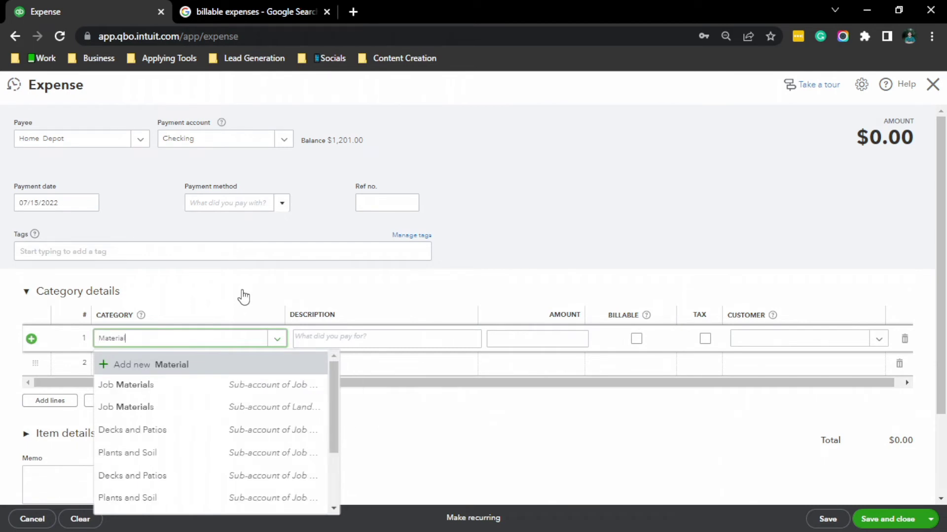
{"action": "scroll", "coordinate": [234, 410], "scroll_direction": "down", "scroll_amount": 2}
{"action": "scroll", "coordinate": [233, 410], "scroll_direction": "up", "scroll_amount": 2}
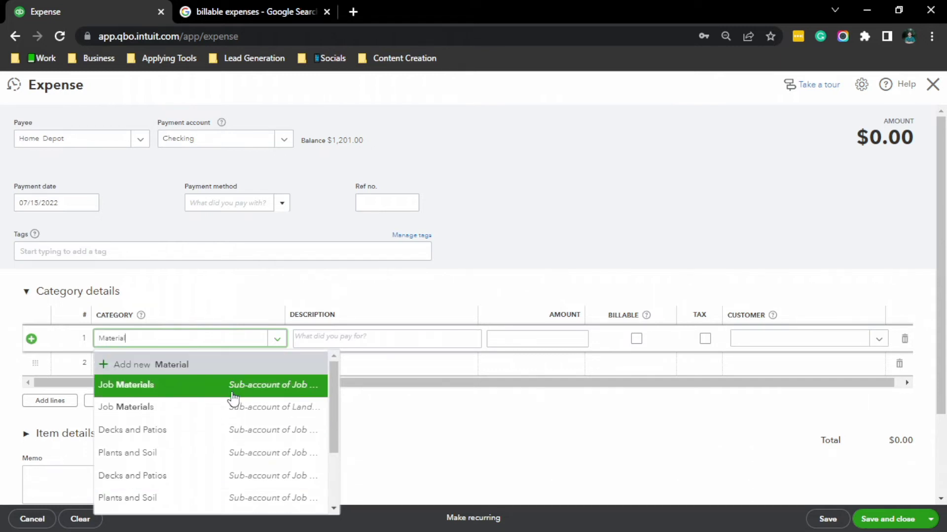
{"action": "left_click", "coordinate": [233, 393]}
{"action": "key", "text": "Tab"}
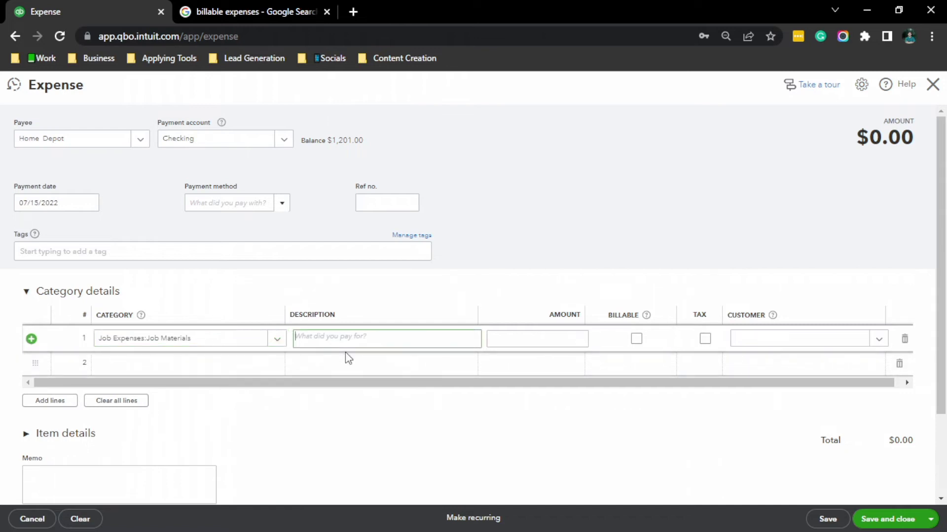
{"action": "key", "text": "Tab"}
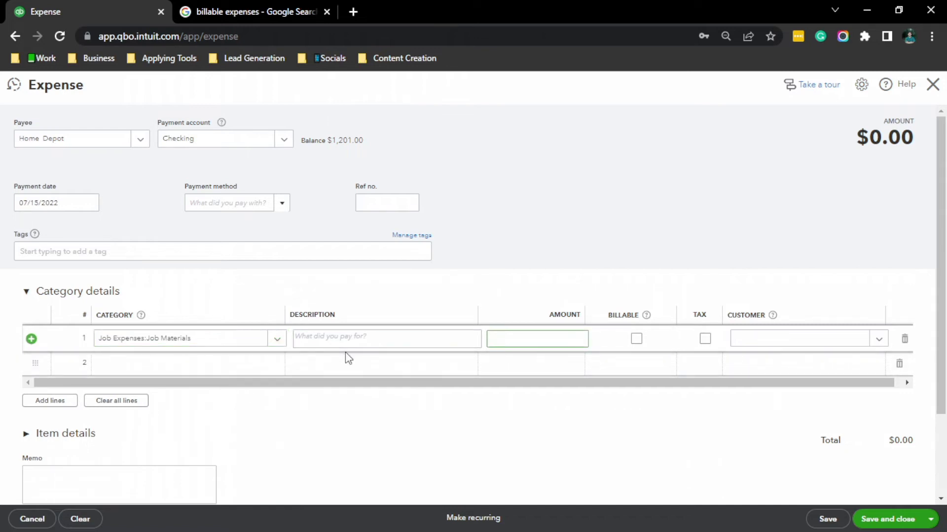
{"action": "type", "text": "500"}
Step: Mark the expense line as billable to the individual customer listed after Cool Cars, and save and close the expense
{"action": "left_click", "coordinate": [636, 339]}
{"action": "left_click", "coordinate": [761, 341]}
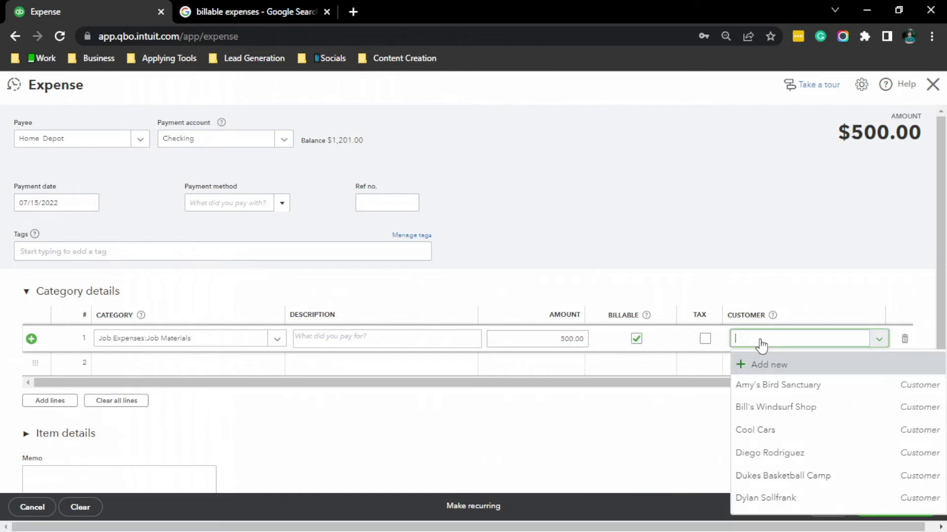
{"action": "left_click", "coordinate": [772, 459]}
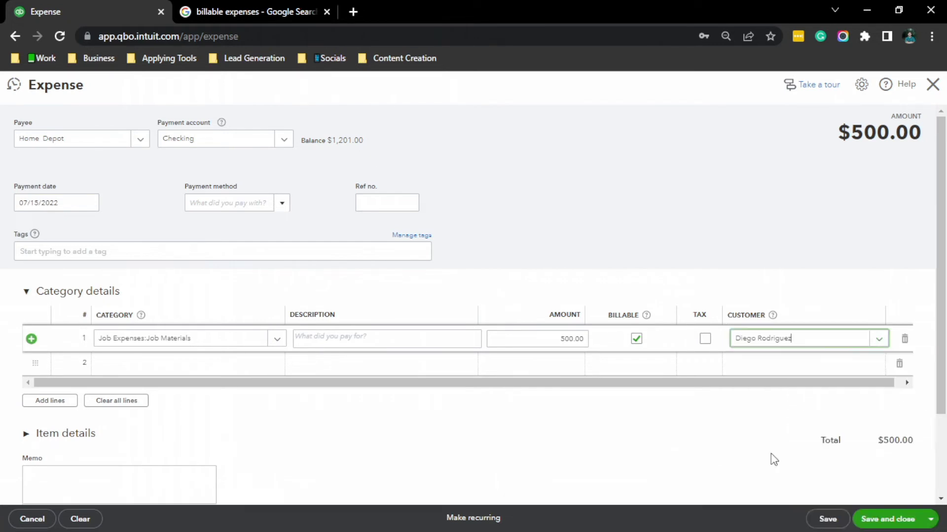
{"action": "scroll", "coordinate": [761, 434], "scroll_direction": "down", "scroll_amount": 2}
{"action": "scroll", "coordinate": [772, 390], "scroll_direction": "up", "scroll_amount": 2}
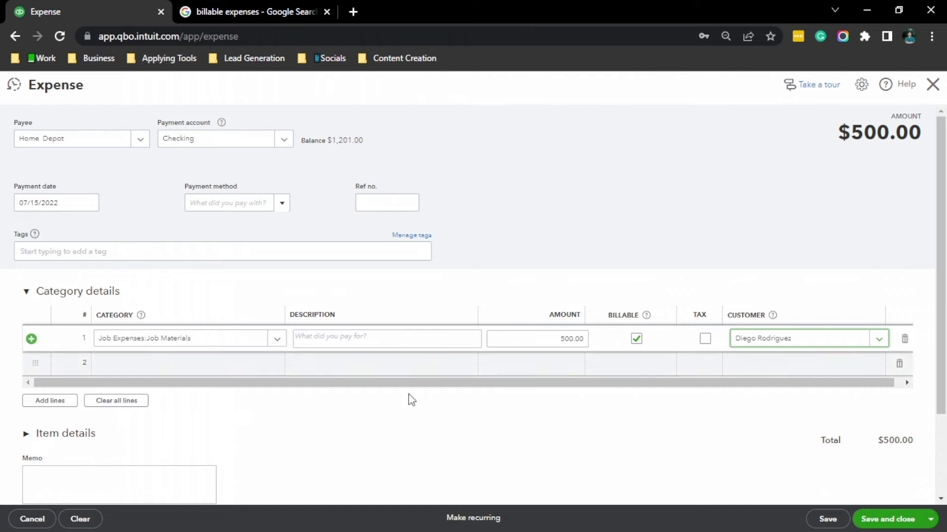
{"action": "left_click", "coordinate": [893, 522]}
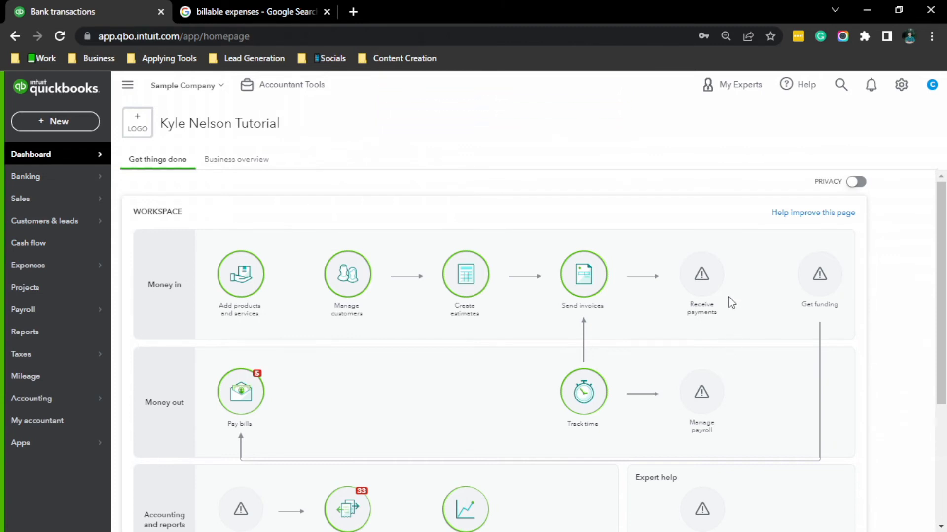
Step: Start a new invoice for the same customer the Home Depot expense was billed to
{"action": "left_click", "coordinate": [76, 129]}
{"action": "left_click", "coordinate": [38, 192]}
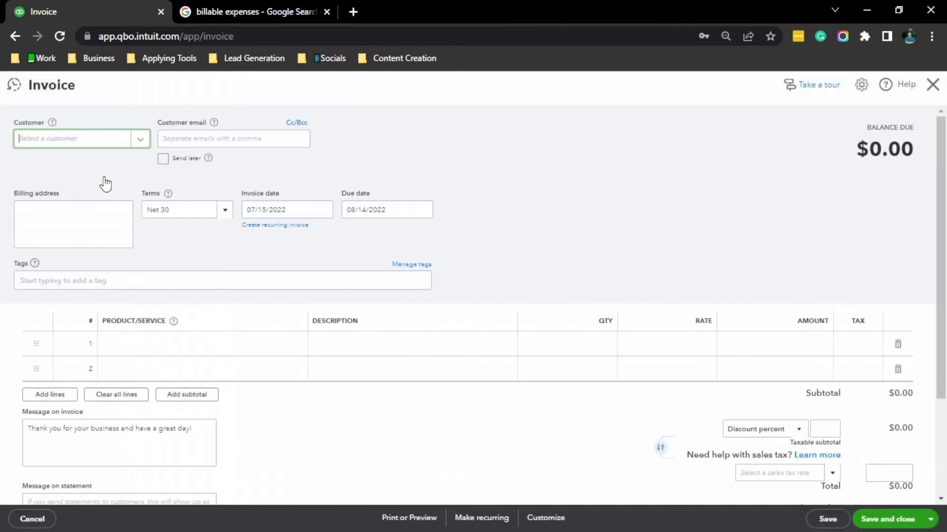
{"action": "left_click", "coordinate": [95, 145]}
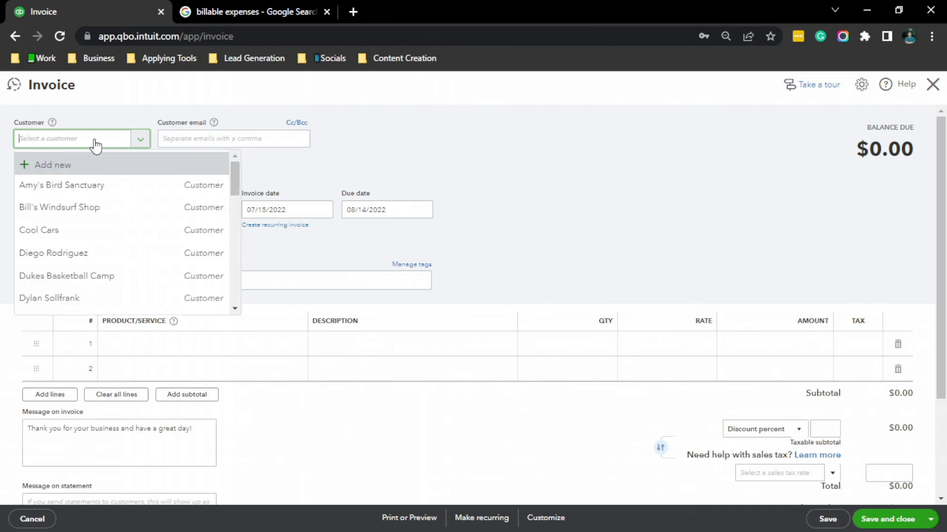
{"action": "left_click", "coordinate": [77, 253]}
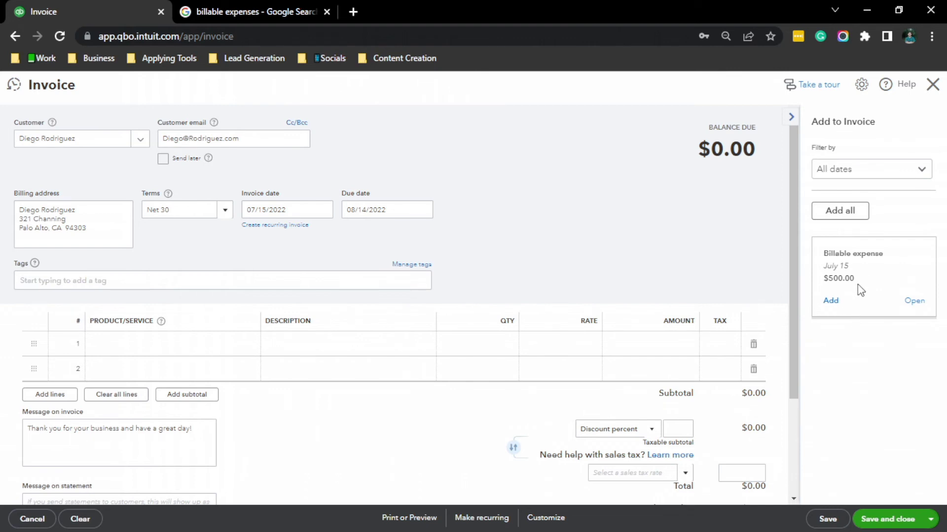
Step: Add the July 15 billable expense of $500.00 to the invoice and review the resulting line and totals
{"action": "left_click", "coordinate": [831, 301]}
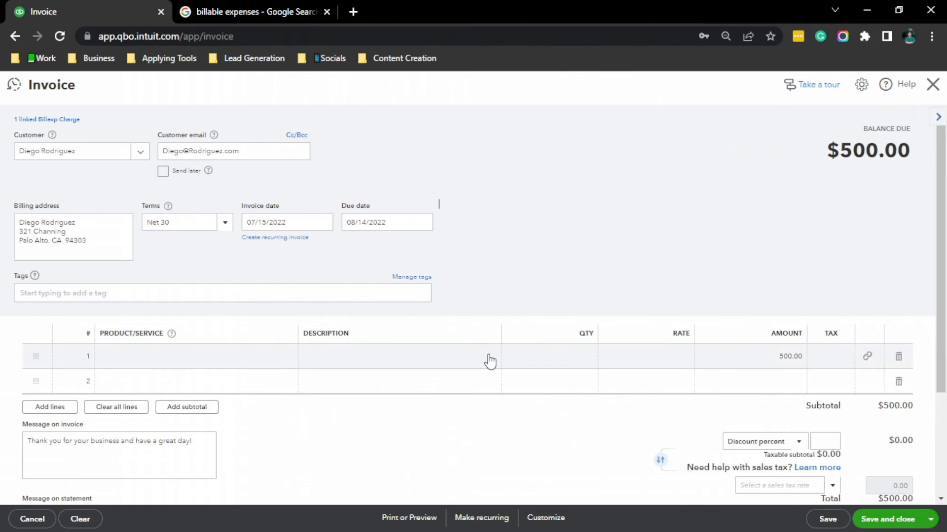
{"action": "scroll", "coordinate": [783, 336], "scroll_direction": "down", "scroll_amount": 1}
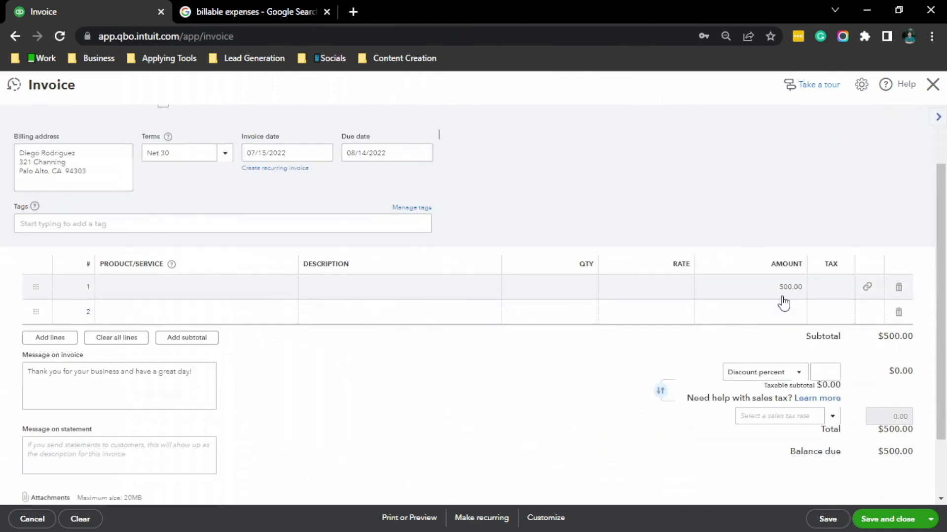
{"action": "scroll", "coordinate": [807, 279], "scroll_direction": "up", "scroll_amount": 1}
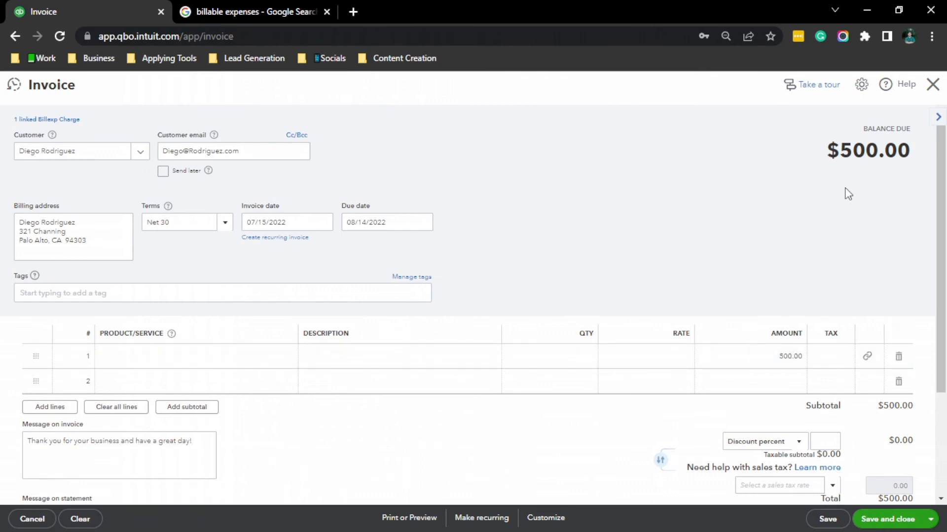
Step: Describe the first invoice line as "Home depot job material expenses", leaving its product/service blank
{"action": "left_click", "coordinate": [417, 357]}
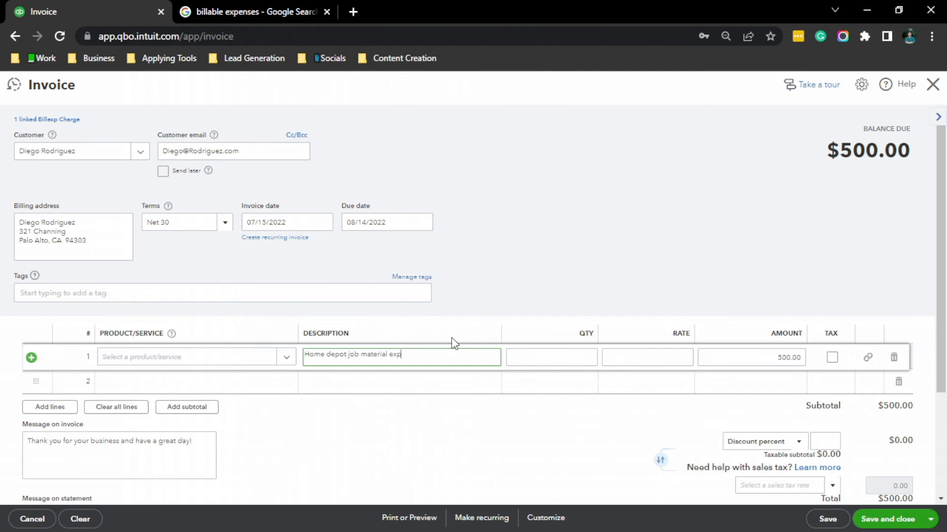
{"action": "left_click", "coordinate": [516, 260]}
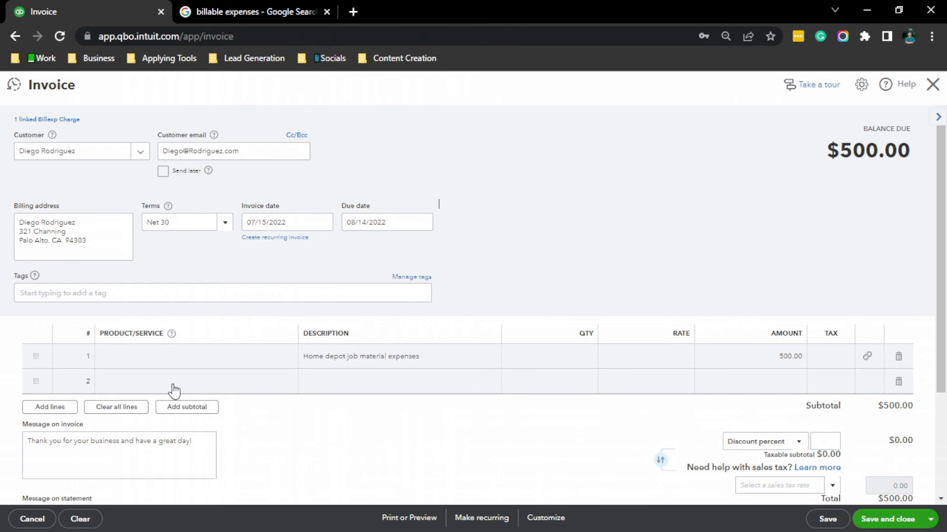
{"action": "left_click", "coordinate": [188, 365]}
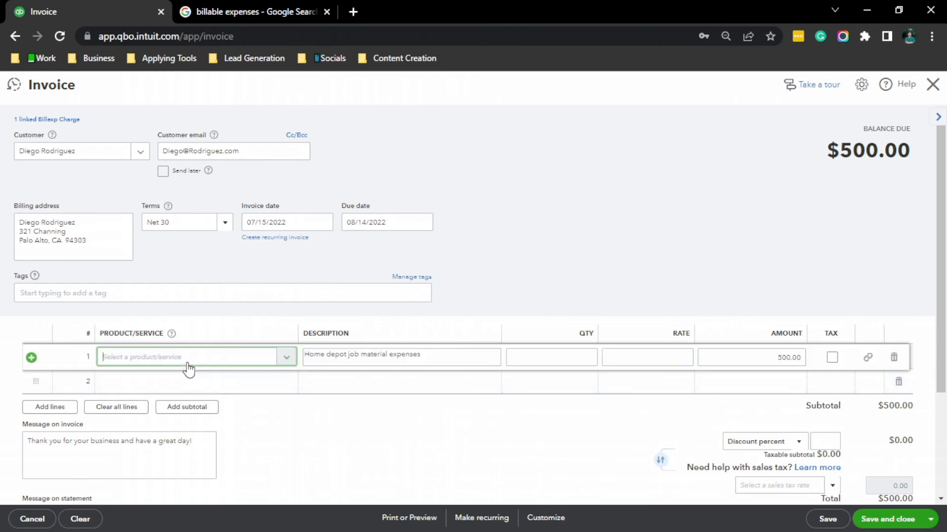
{"action": "left_click", "coordinate": [575, 263]}
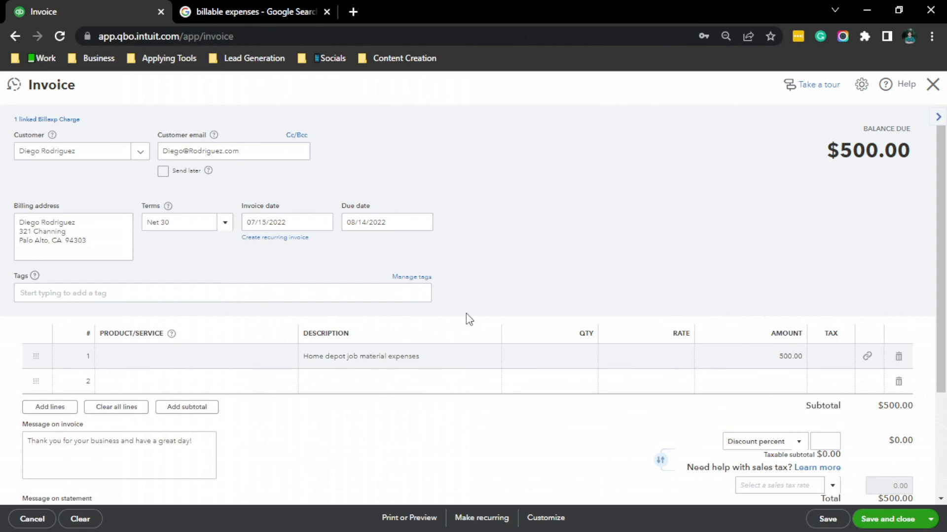
{"action": "scroll", "coordinate": [644, 324], "scroll_direction": "down", "scroll_amount": 2}
{"action": "scroll", "coordinate": [651, 323], "scroll_direction": "down", "scroll_amount": 2}
{"action": "scroll", "coordinate": [658, 331], "scroll_direction": "up", "scroll_amount": 2}
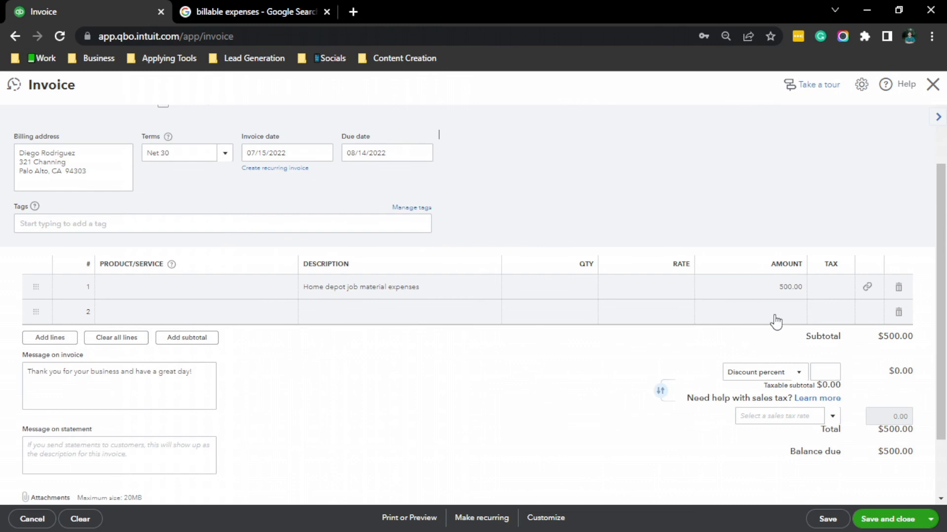
{"action": "scroll", "coordinate": [682, 285], "scroll_direction": "up", "scroll_amount": 2}
{"action": "left_click", "coordinate": [223, 225]}
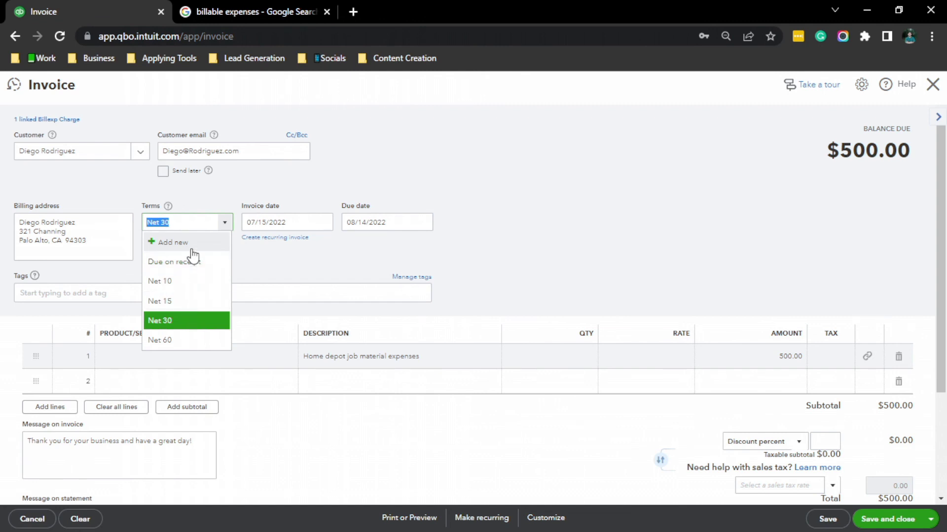
{"action": "left_click", "coordinate": [168, 243]}
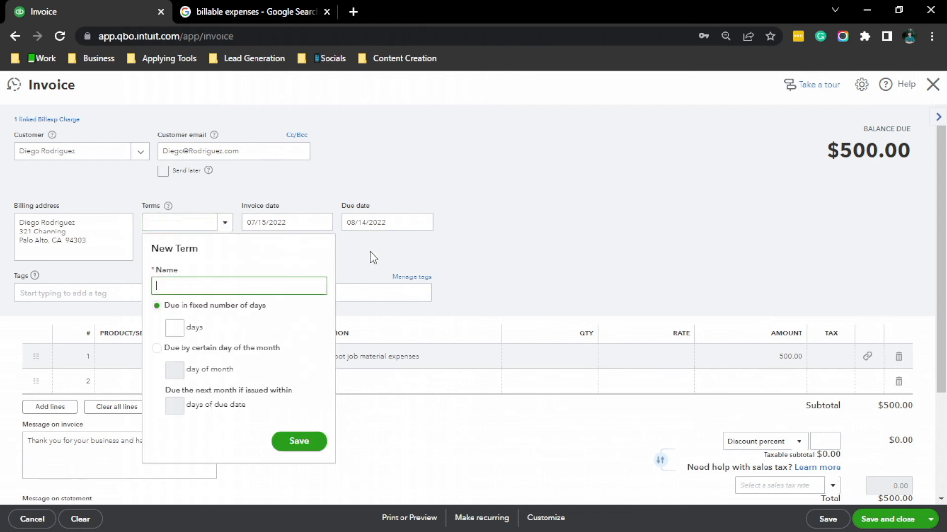
{"action": "left_click", "coordinate": [529, 253]}
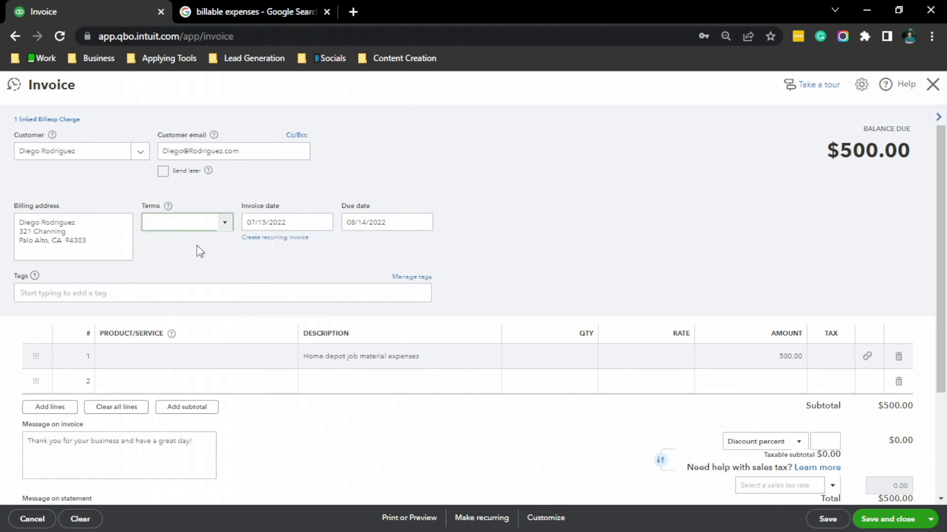
Step: Set the invoice's payment terms to Due on receipt
{"action": "left_click", "coordinate": [220, 230]}
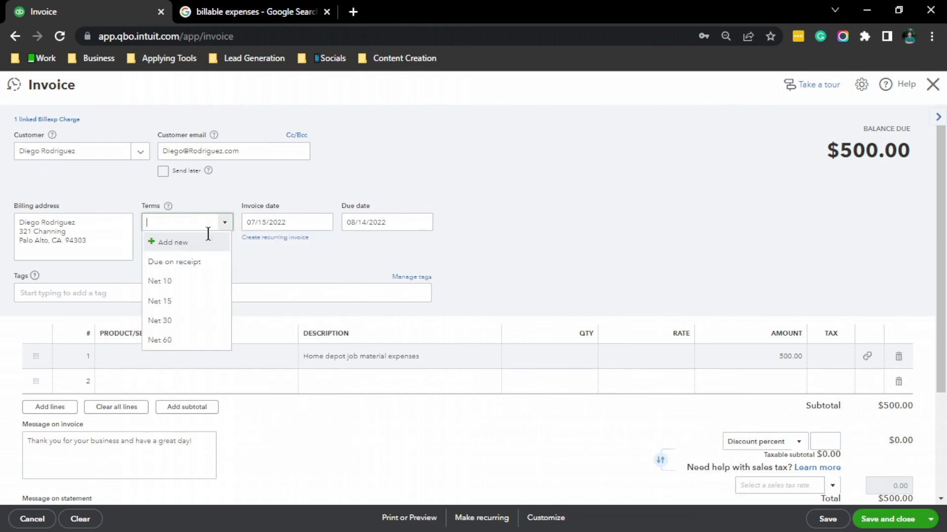
{"action": "left_click", "coordinate": [183, 263]}
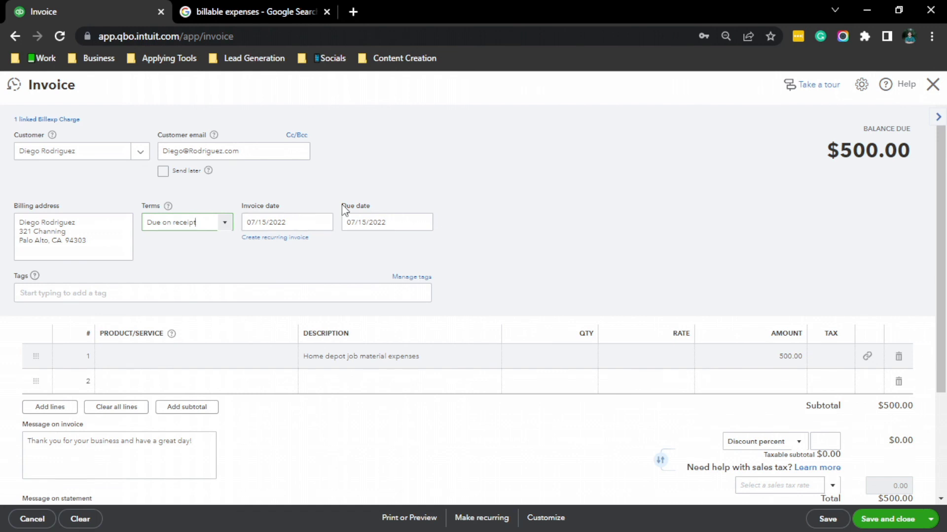
{"action": "left_click", "coordinate": [554, 265]}
Step: Review the completed invoice for the Home Depot job materials, and save and close it
{"action": "scroll", "coordinate": [554, 265], "scroll_direction": "down", "scroll_amount": 3}
{"action": "scroll", "coordinate": [556, 271], "scroll_direction": "up", "scroll_amount": 3}
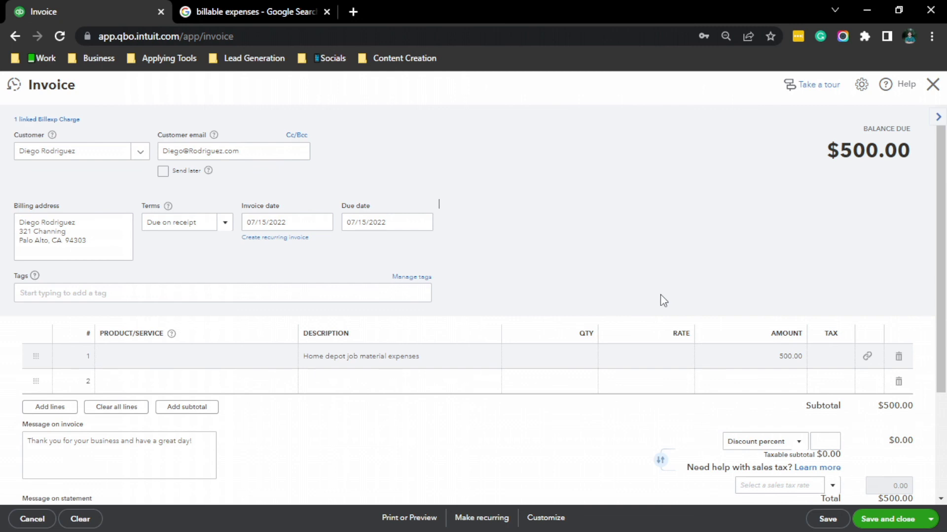
{"action": "scroll", "coordinate": [572, 262], "scroll_direction": "down", "scroll_amount": 1}
{"action": "scroll", "coordinate": [419, 232], "scroll_direction": "up", "scroll_amount": 1}
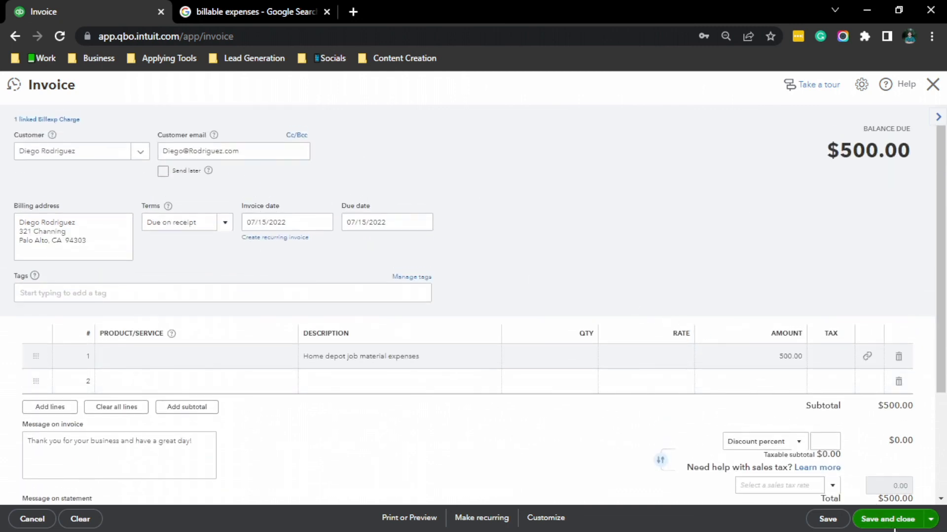
{"action": "left_click", "coordinate": [894, 529]}
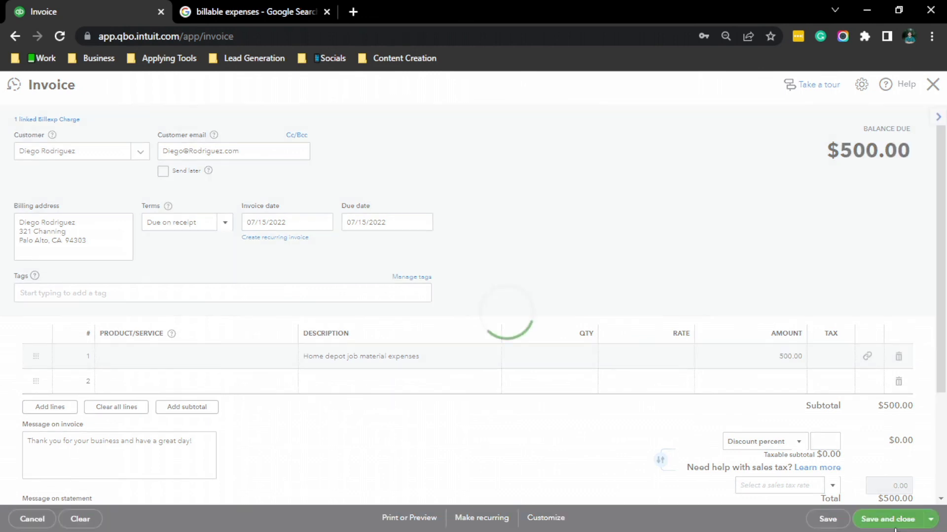